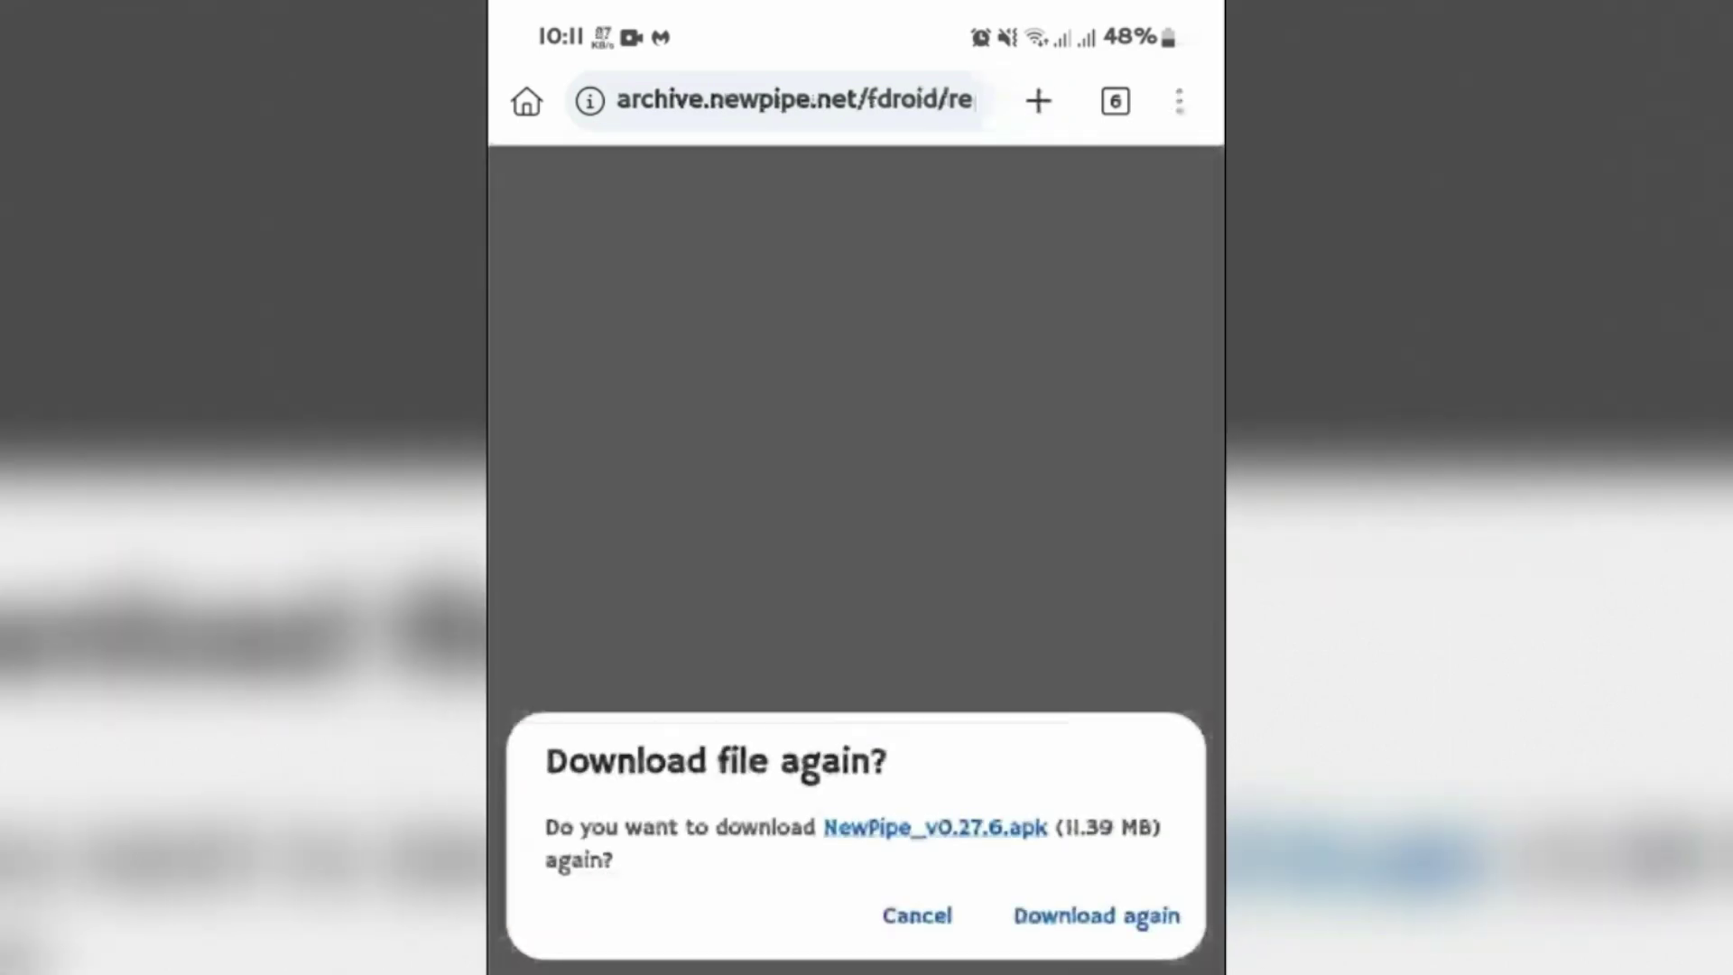
Step: Re-download the 11.39 MB NewPipe_v0.27.6.apk and install it over the existing NewPipe
{"action": "left_click", "coordinate": [1096, 915]}
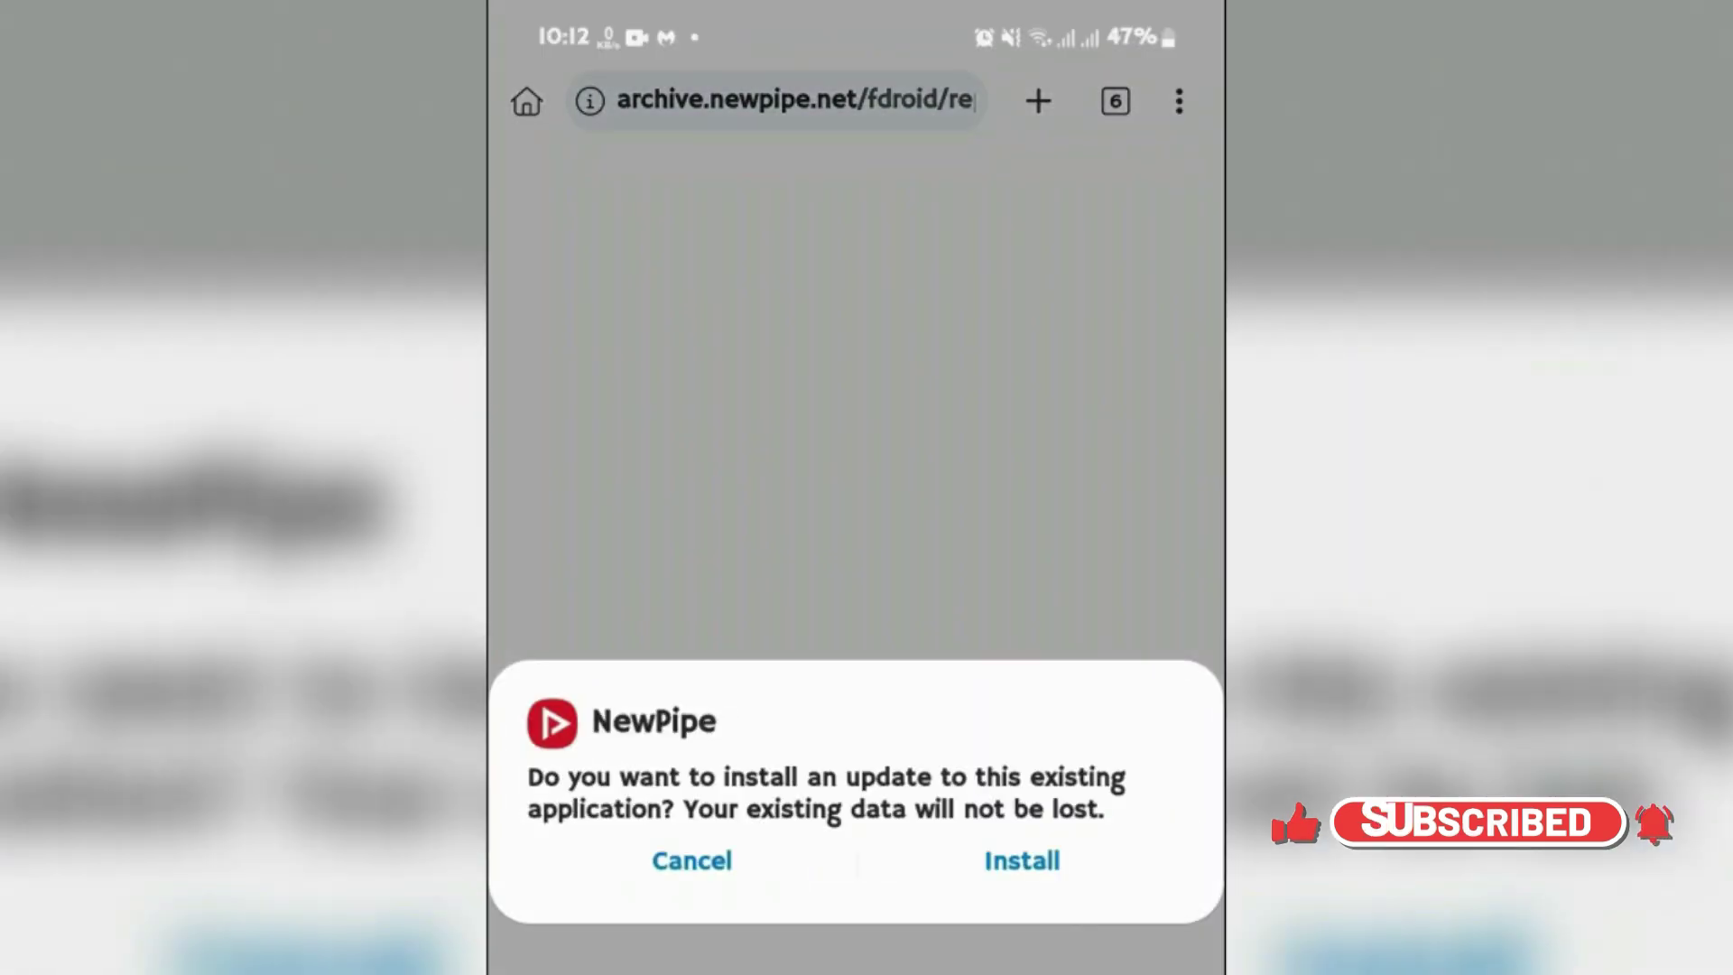
{"action": "left_click", "coordinate": [1017, 859]}
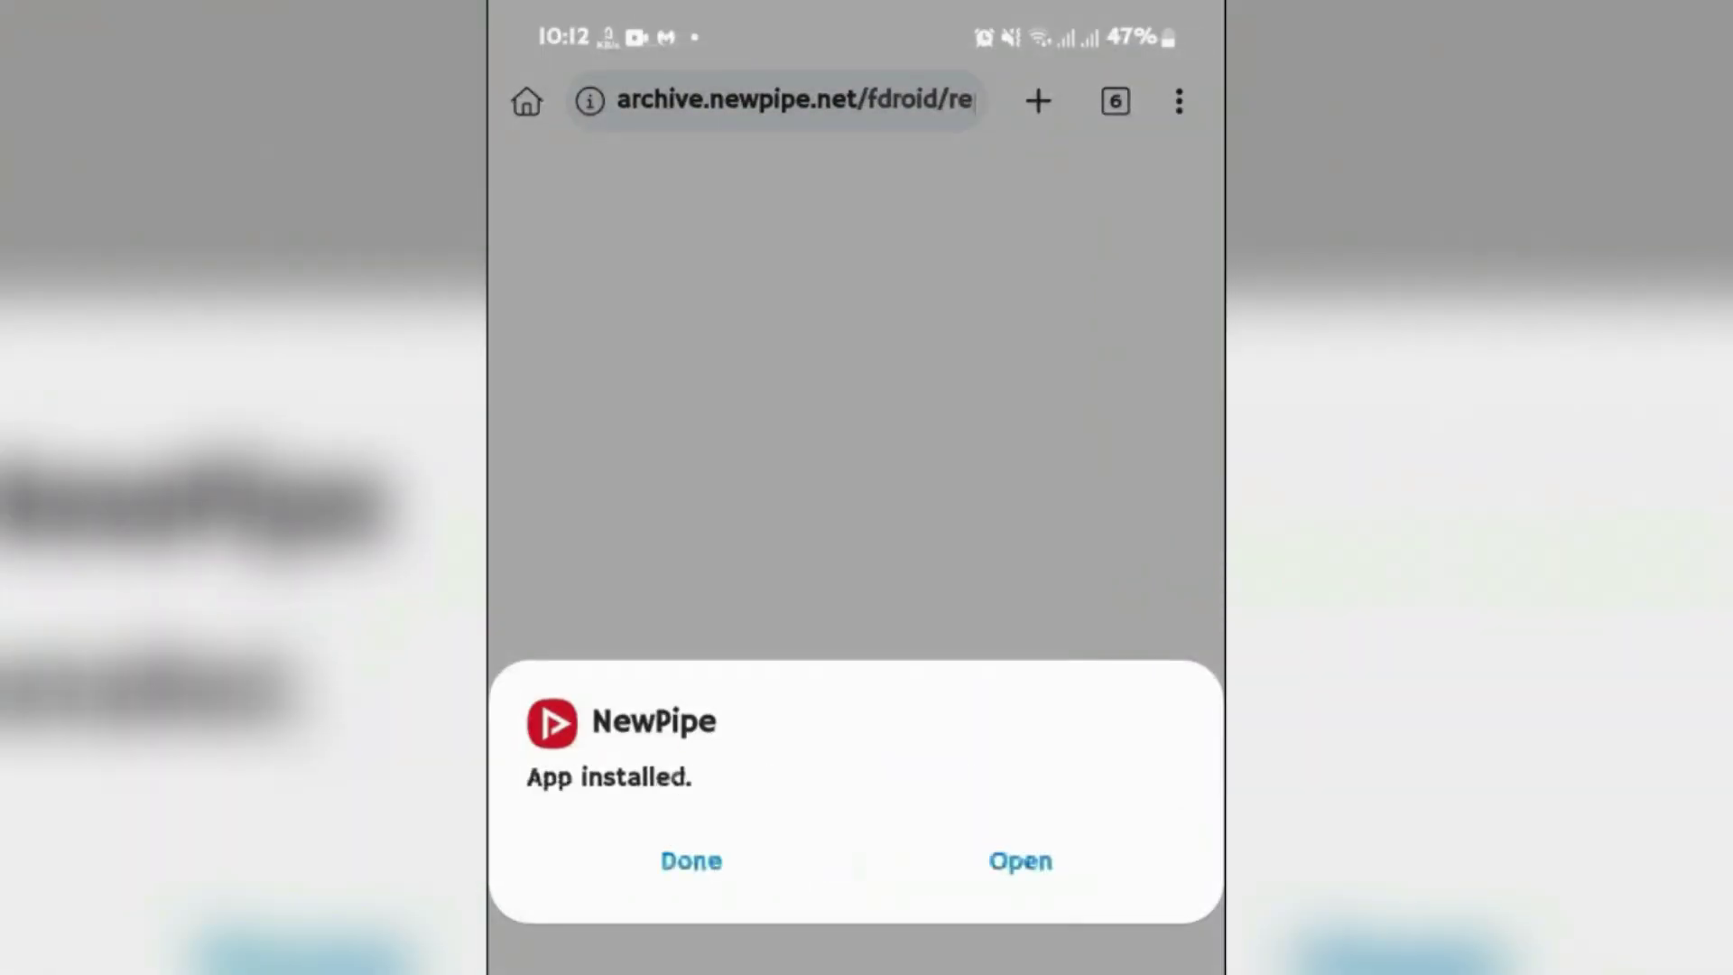
Step: Open the updated NewPipe from the 'App installed.' dialog, landing on Trending
{"action": "left_click", "coordinate": [1020, 861]}
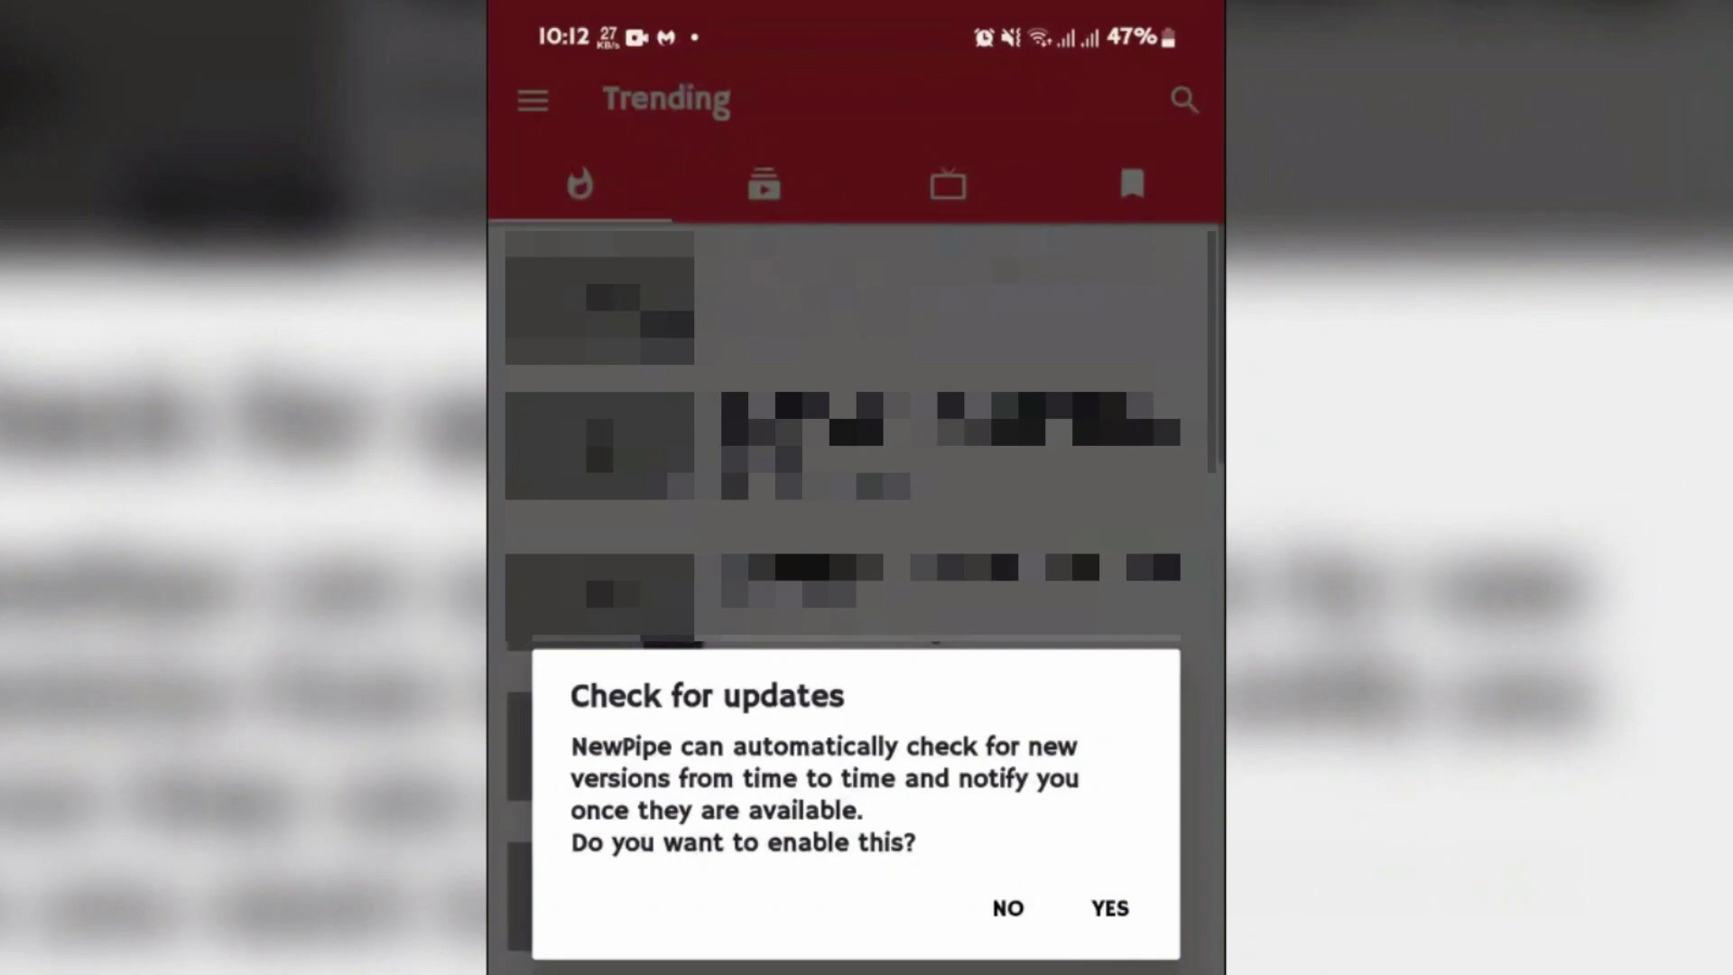